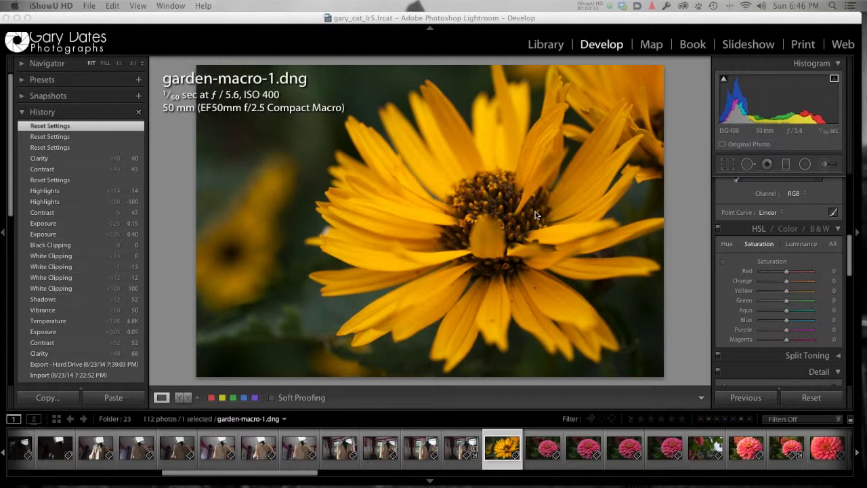
# - Show the Basic panel and zoom to 1:1 on the yellow flower's centre
pyautogui.press('super+1')
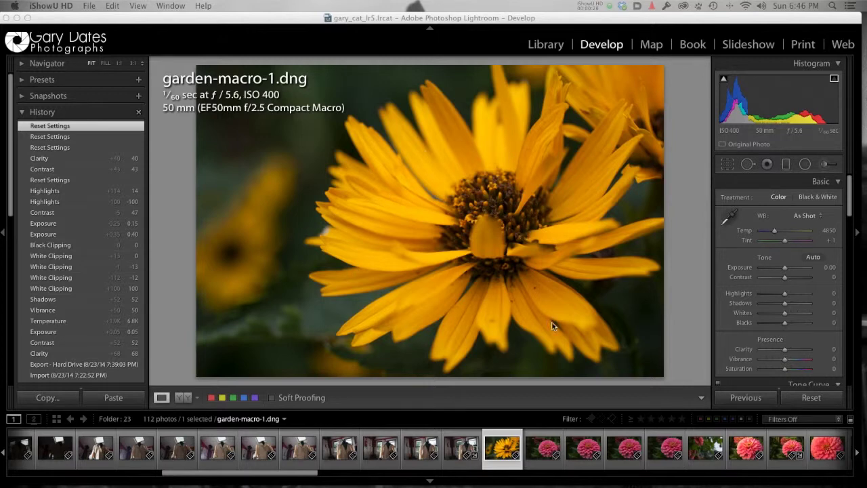
pyautogui.click(483, 235)
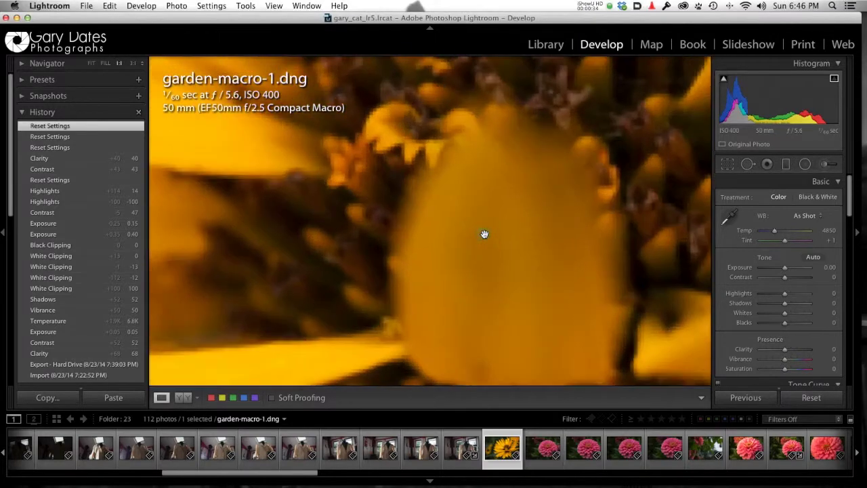
pyautogui.click(531, 223)
pyautogui.click(526, 150)
pyautogui.click(521, 145)
pyautogui.click(523, 146)
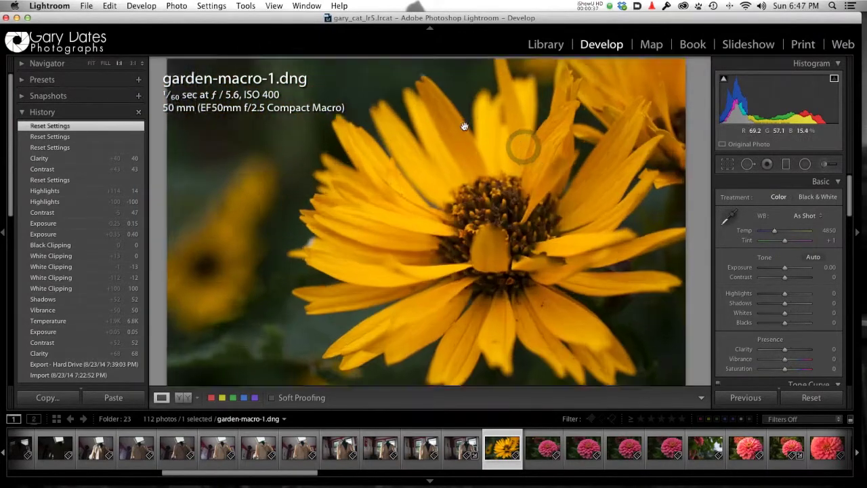
# - Pan the 1:1 close-up across petal edges and the flower centre, then return to Fit
pyautogui.click(464, 126)
pyautogui.moveTo(544, 332); pyautogui.dragTo(549, 151)
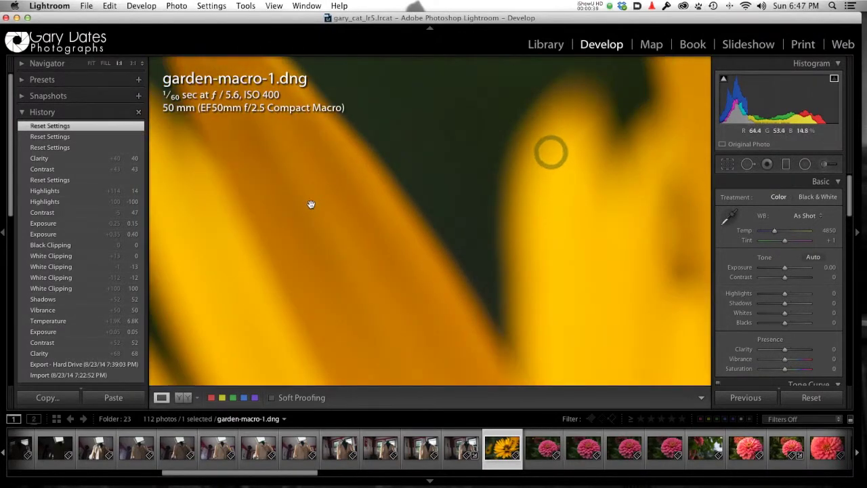
pyautogui.moveTo(311, 205); pyautogui.dragTo(493, 209)
pyautogui.moveTo(310, 201); pyautogui.dragTo(605, 125)
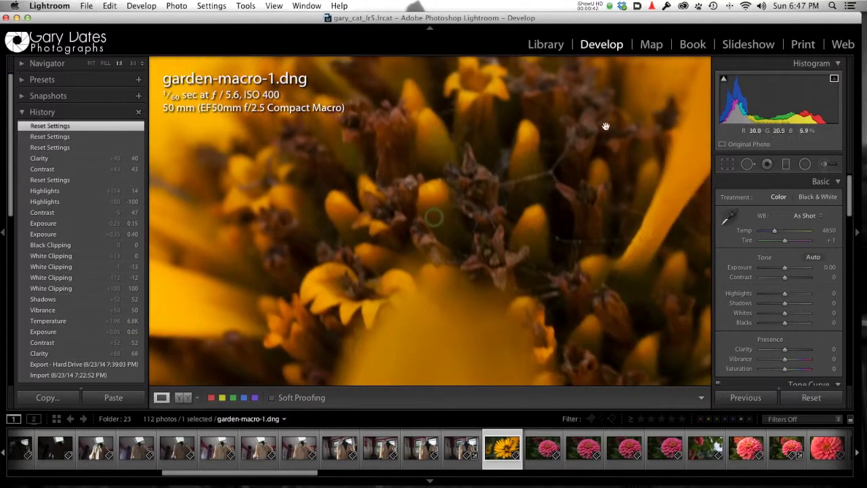
pyautogui.click(525, 226)
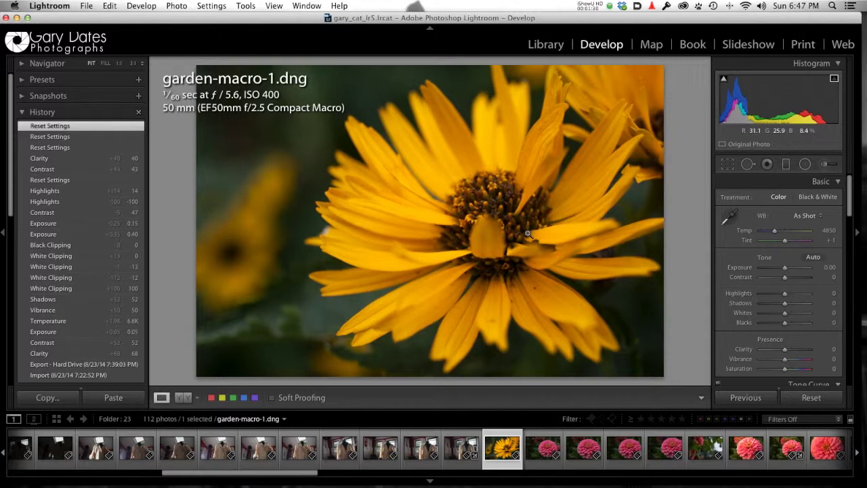
# - Switch to the garden-macro-3 zinnia and pan a 1:1 close-up across its petals to the centre
pyautogui.click(624, 451)
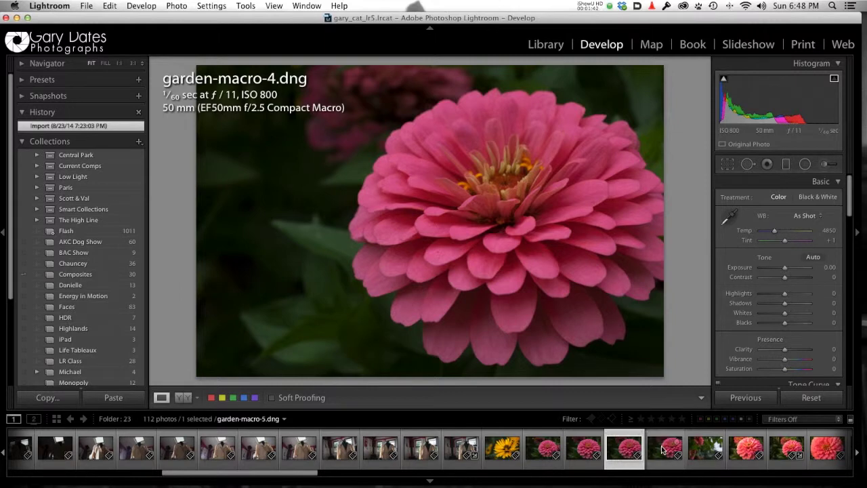
pyautogui.click(587, 452)
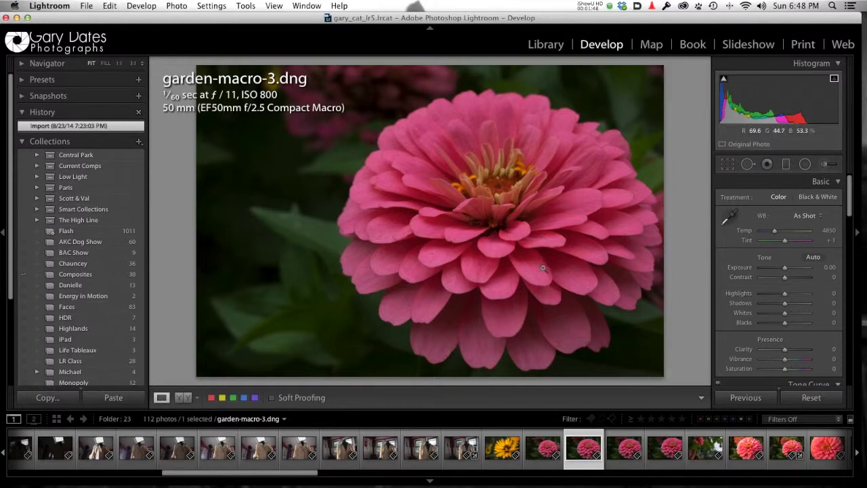
pyautogui.click(514, 340)
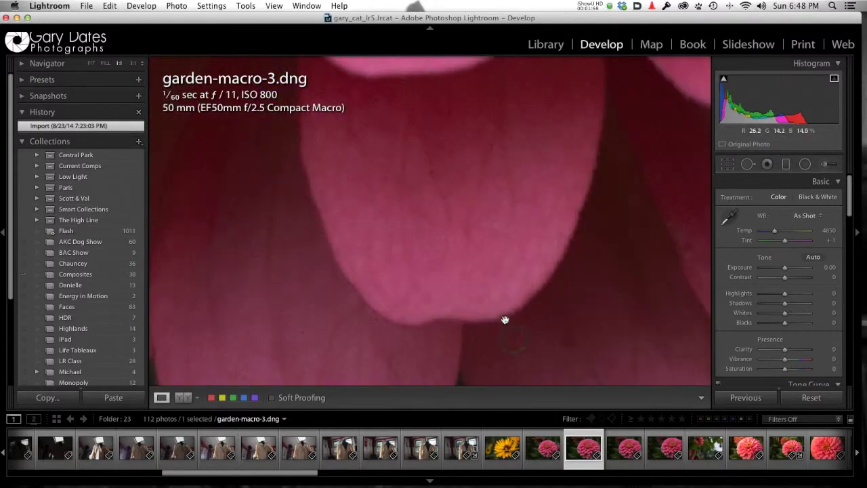
pyautogui.moveTo(499, 317); pyautogui.dragTo(481, 192)
pyautogui.moveTo(385, 273); pyautogui.dragTo(389, 328)
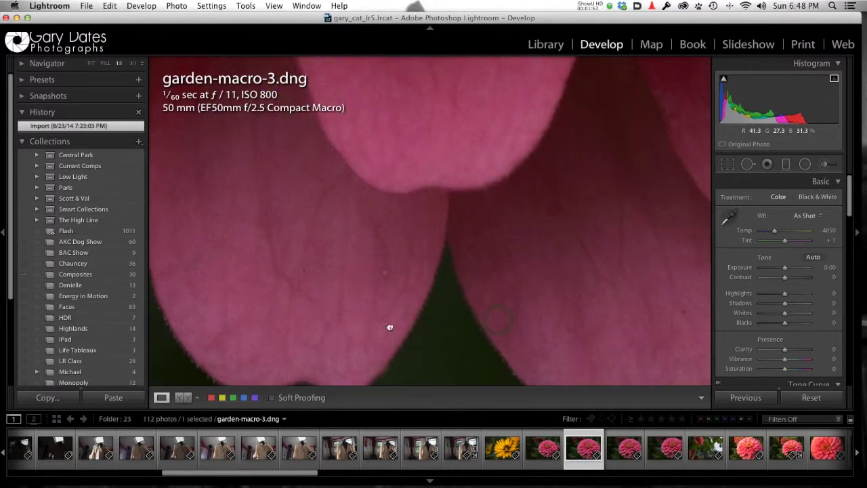
pyautogui.moveTo(413, 178); pyautogui.dragTo(451, 323)
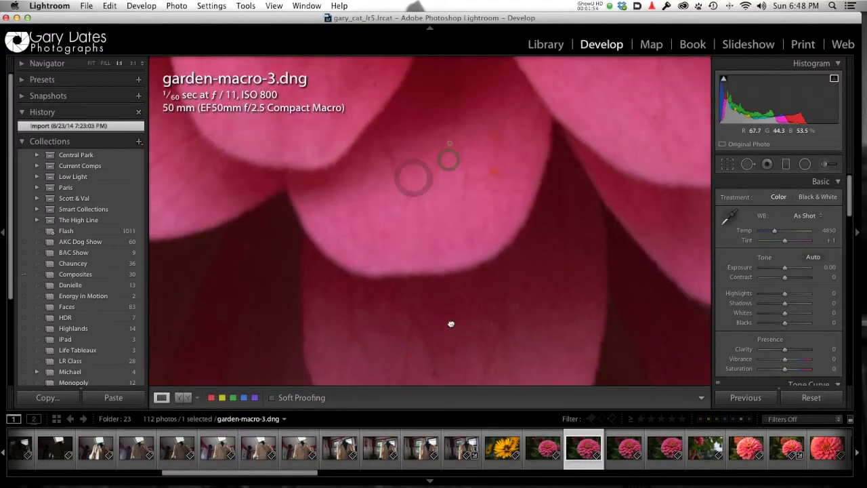
pyautogui.moveTo(449, 143); pyautogui.dragTo(470, 327)
pyautogui.moveTo(465, 163); pyautogui.dragTo(387, 341)
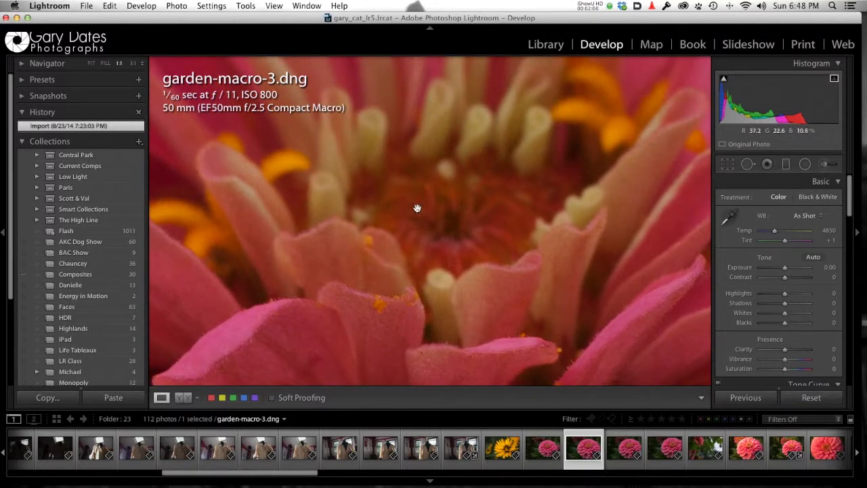
# - Check the upper petal tips and stamens at 1:1, then return to the whole zinnia
pyautogui.moveTo(474, 207); pyautogui.dragTo(474, 343)
pyautogui.moveTo(575, 195); pyautogui.dragTo(572, 318)
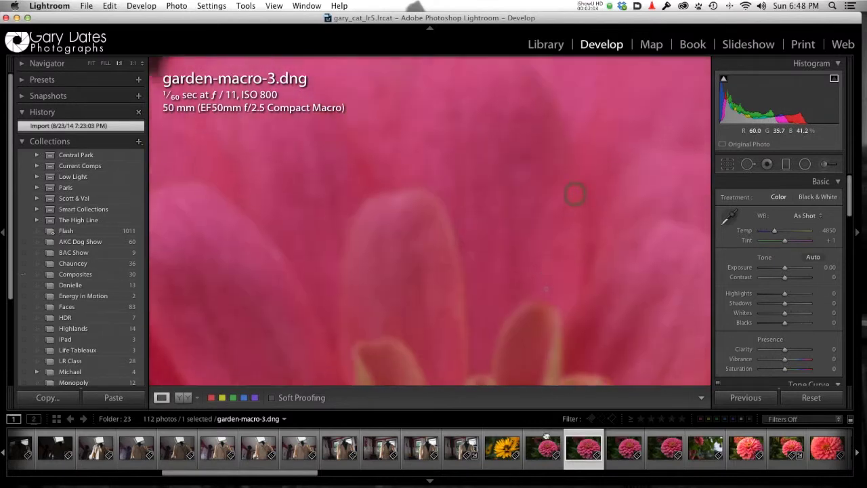
pyautogui.moveTo(575, 193); pyautogui.dragTo(537, 174)
pyautogui.moveTo(522, 342); pyautogui.dragTo(366, 166)
pyautogui.click(431, 208)
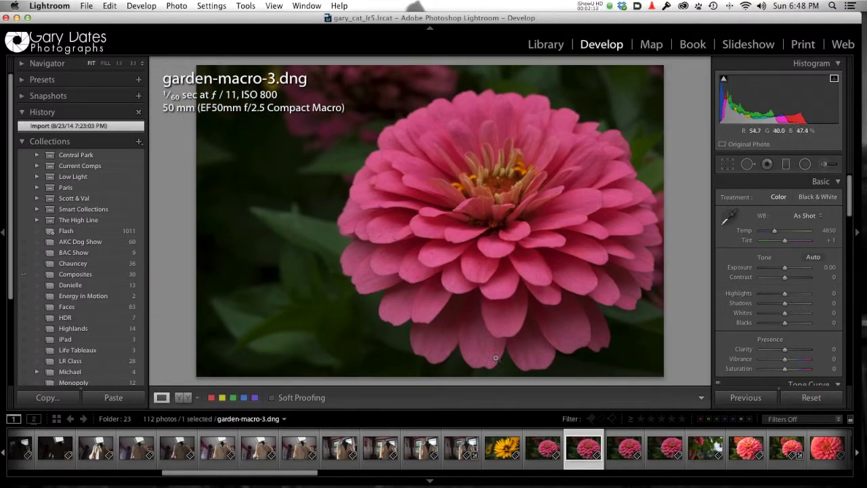
pyautogui.click(493, 258)
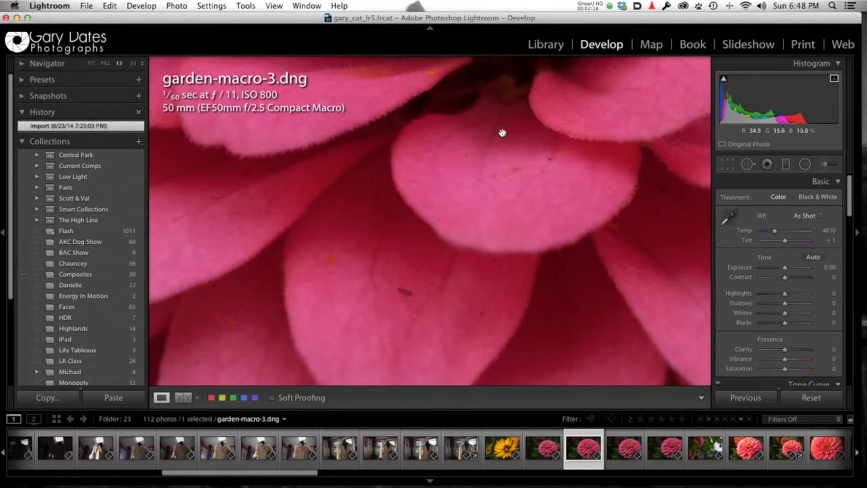
pyautogui.click(488, 227)
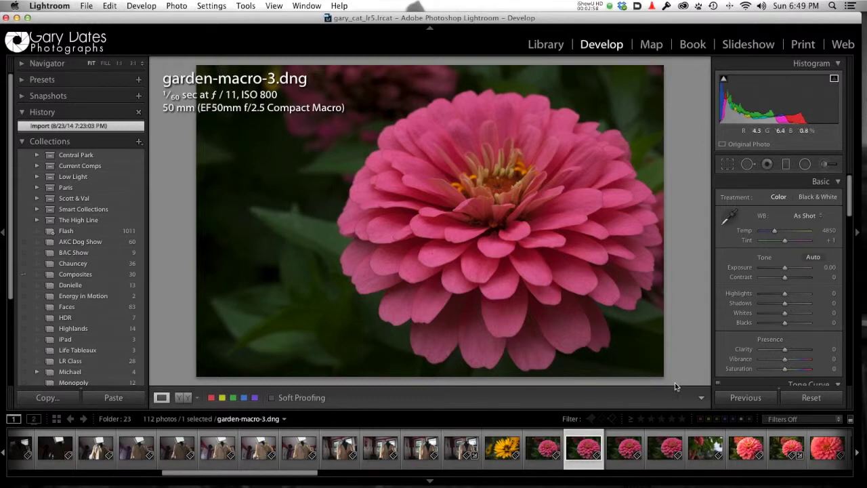
# - Open garden-macro-7 and inspect its stamens and petals at 1:1 before returning to Fit
pyautogui.click(743, 455)
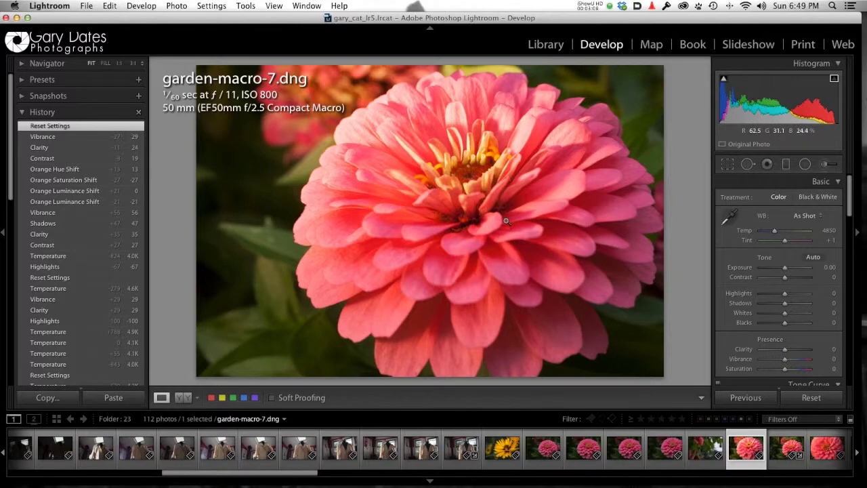
pyautogui.click(473, 161)
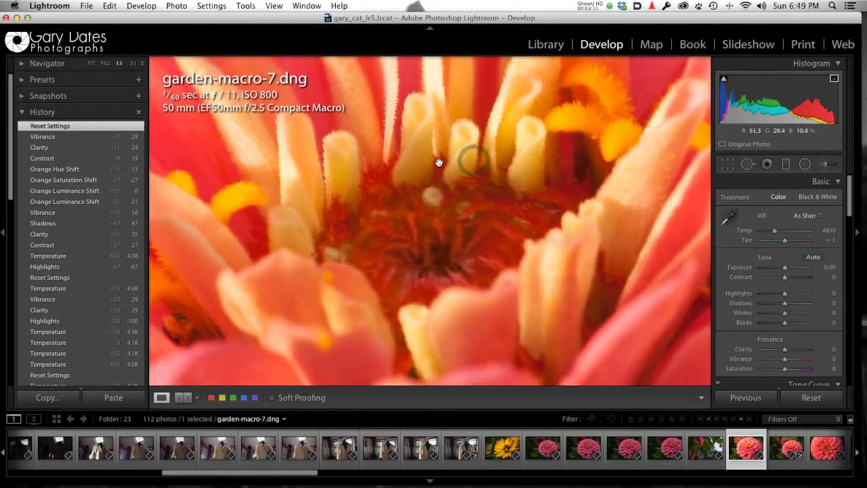
pyautogui.moveTo(481, 234); pyautogui.dragTo(472, 132)
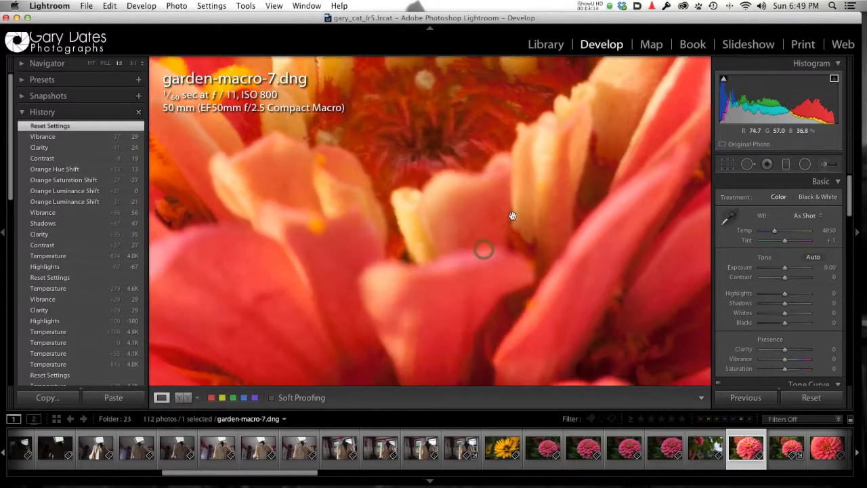
pyautogui.click(443, 176)
pyautogui.click(449, 264)
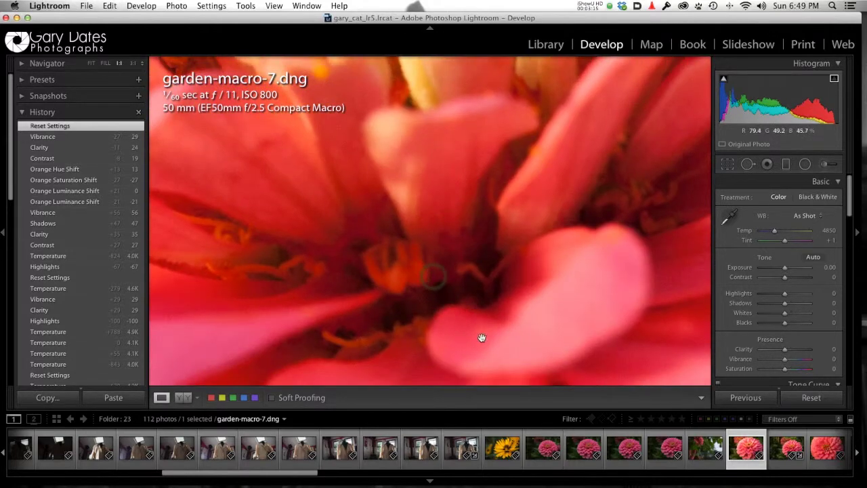
pyautogui.moveTo(488, 341); pyautogui.dragTo(441, 345)
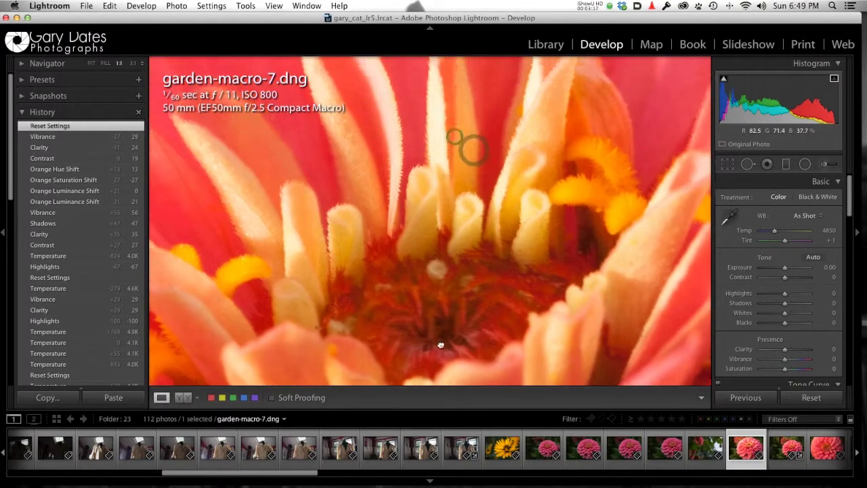
pyautogui.moveTo(443, 172); pyautogui.dragTo(418, 344)
pyautogui.moveTo(428, 216); pyautogui.dragTo(447, 338)
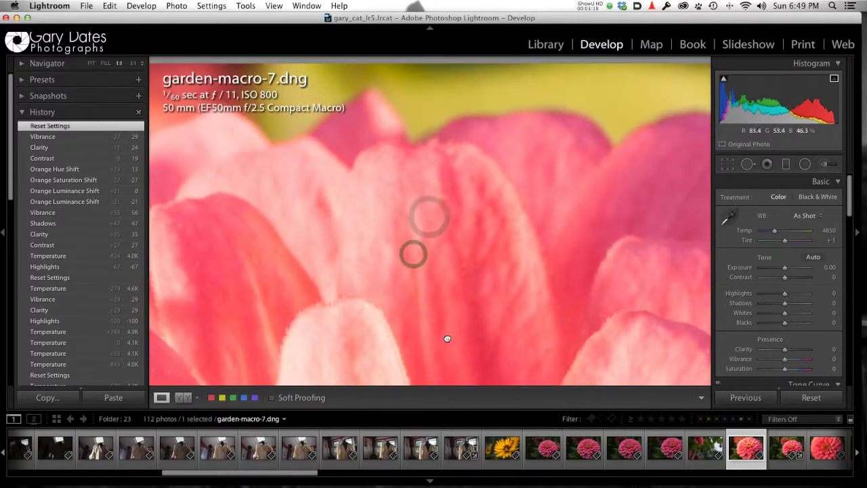
pyautogui.click(447, 338)
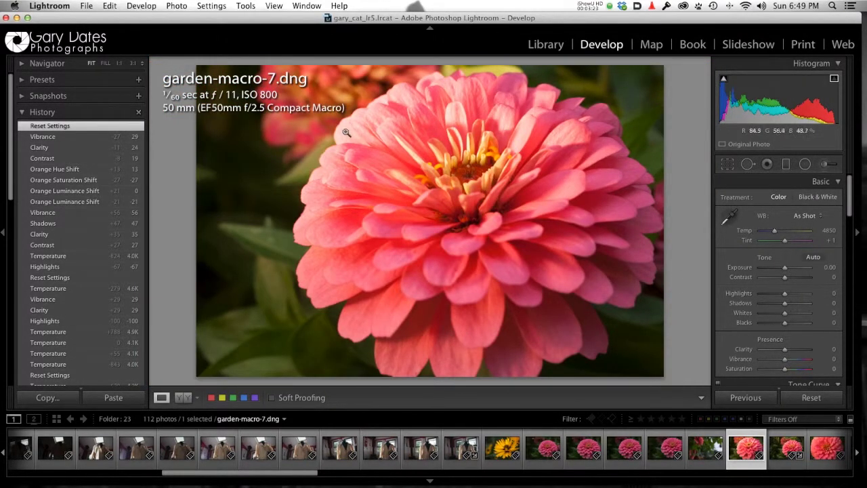
# - Set Highlights to -79 and Clarity to +27 in the Basic panel
pyautogui.click(765, 295)
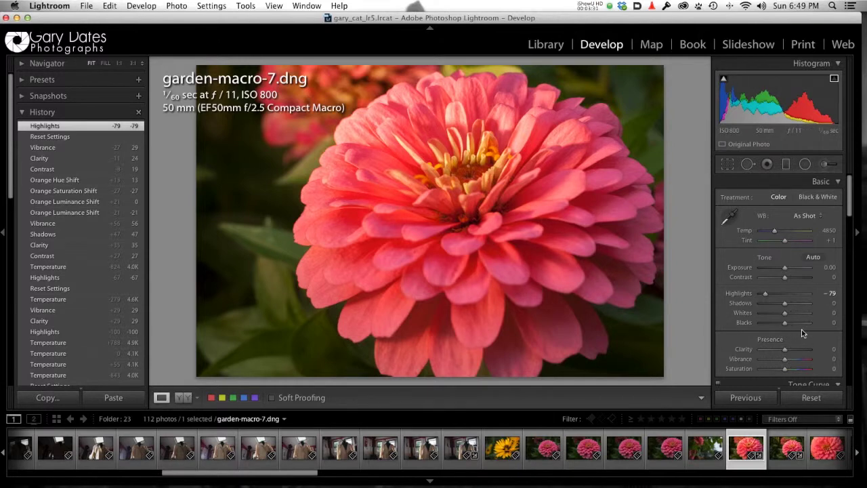
pyautogui.click(791, 348)
pyautogui.hscroll(10, 606, 457)
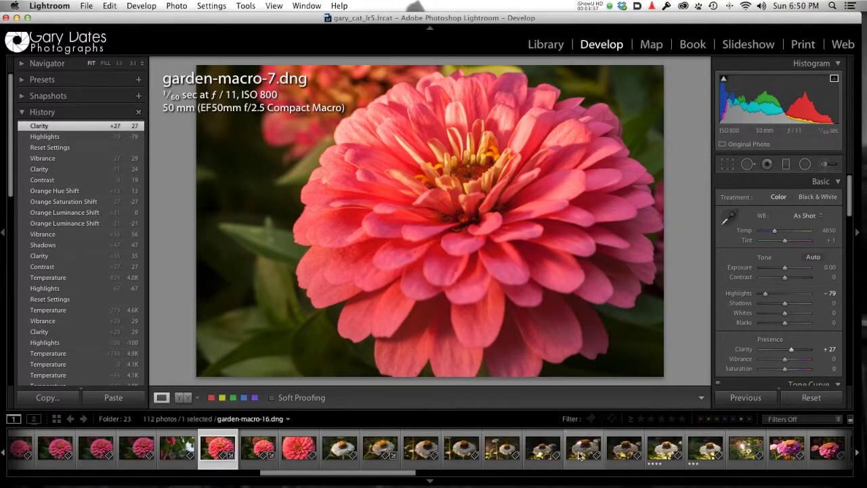
pyautogui.click(661, 448)
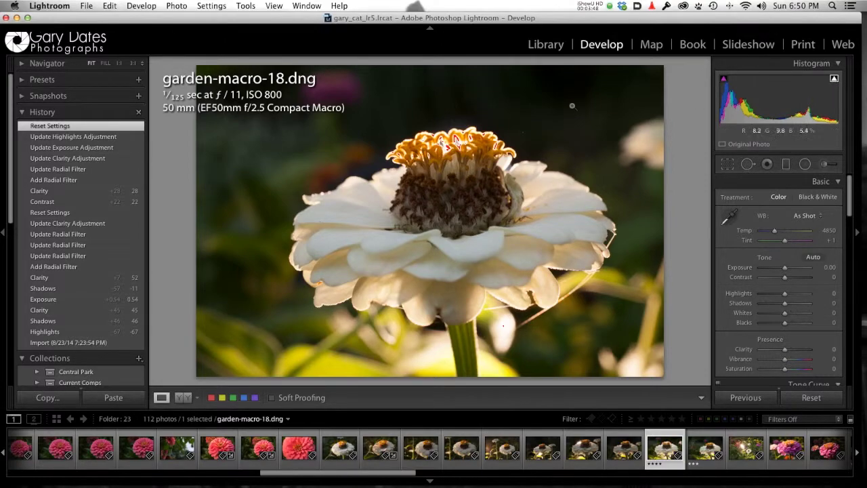
pyautogui.click(457, 139)
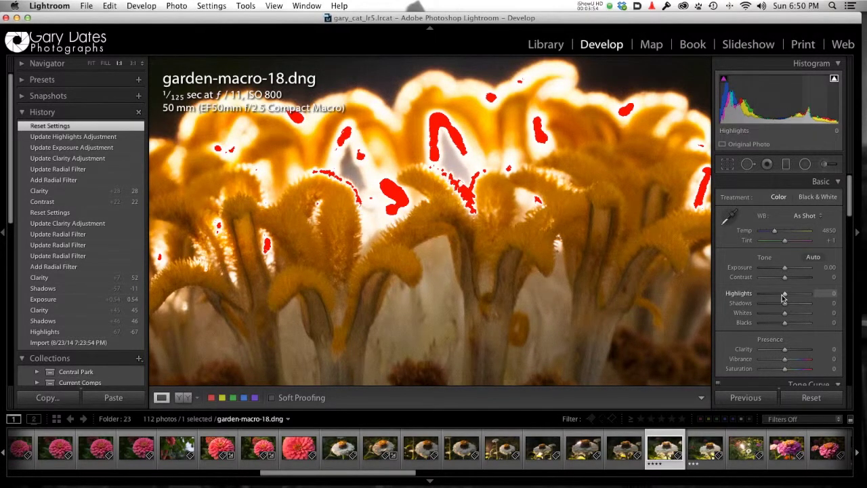
pyautogui.moveTo(782, 295); pyautogui.dragTo(763, 294)
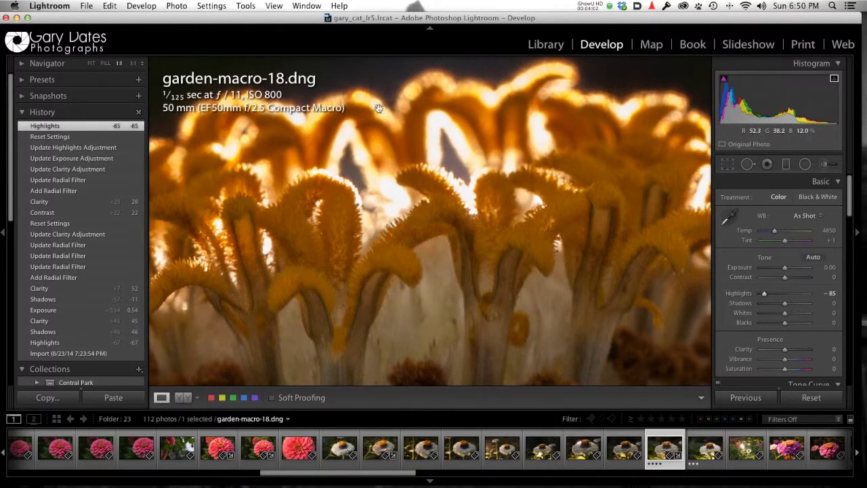
pyautogui.click(477, 293)
pyautogui.click(478, 293)
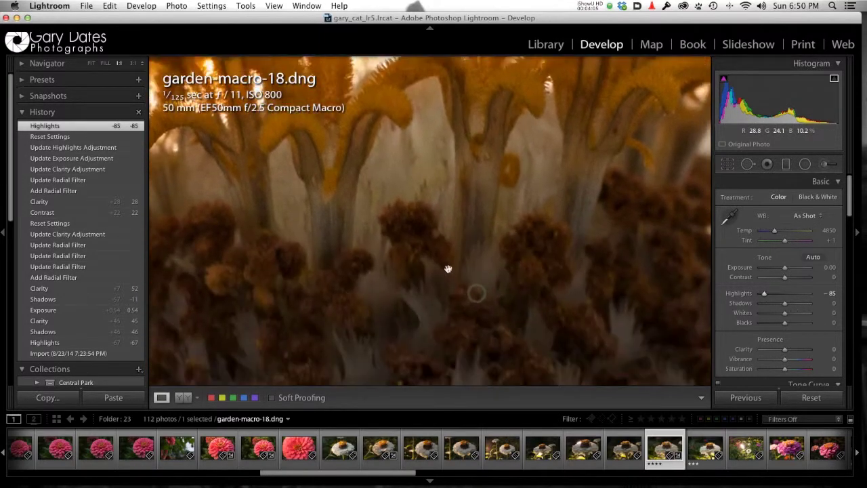
pyautogui.click(478, 201)
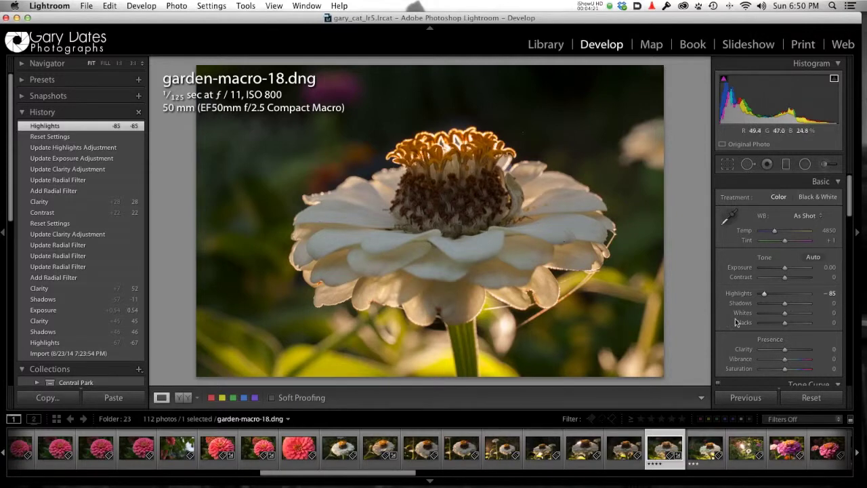
# - Set Clarity to +34 and add a radial filter over the zinnia with Exposure +0.89, Clarity +41
pyautogui.moveTo(799, 352); pyautogui.dragTo(794, 352)
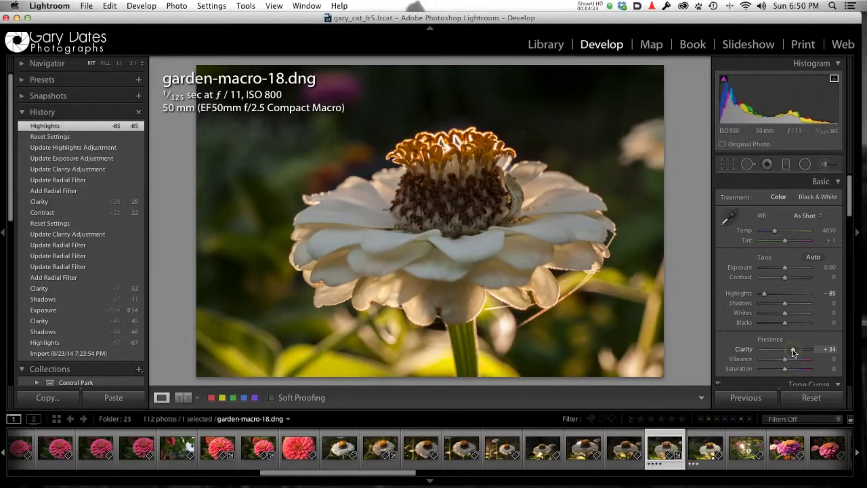
pyautogui.click(805, 164)
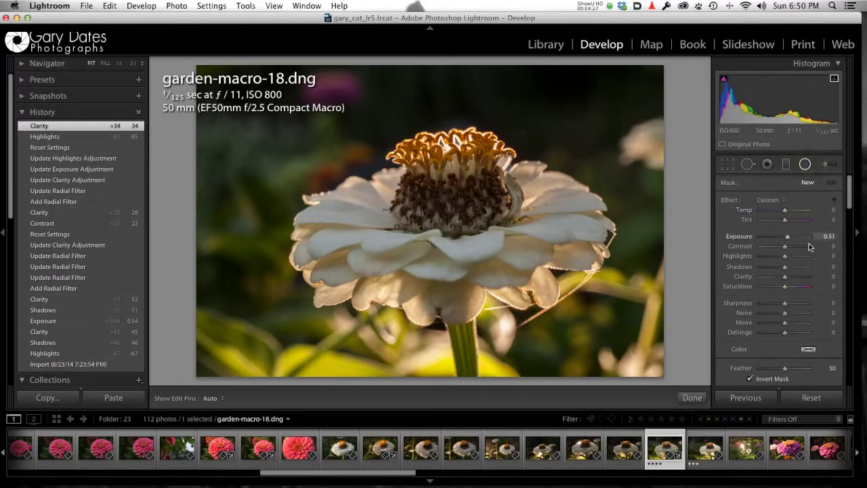
pyautogui.click(787, 238)
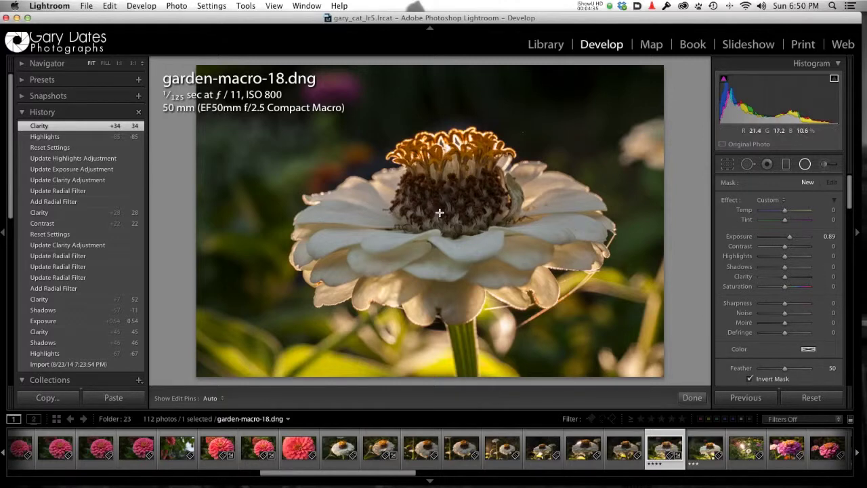
pyautogui.moveTo(439, 212); pyautogui.dragTo(585, 294)
pyautogui.moveTo(441, 189); pyautogui.dragTo(441, 214)
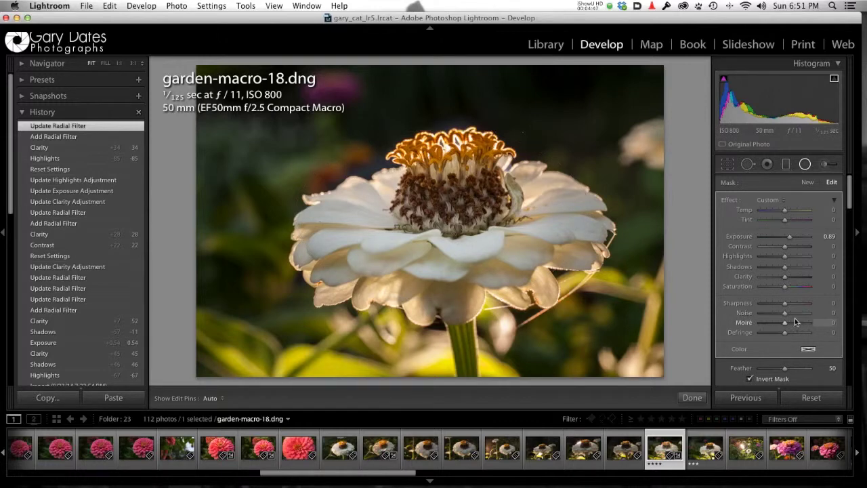
pyautogui.click(794, 276)
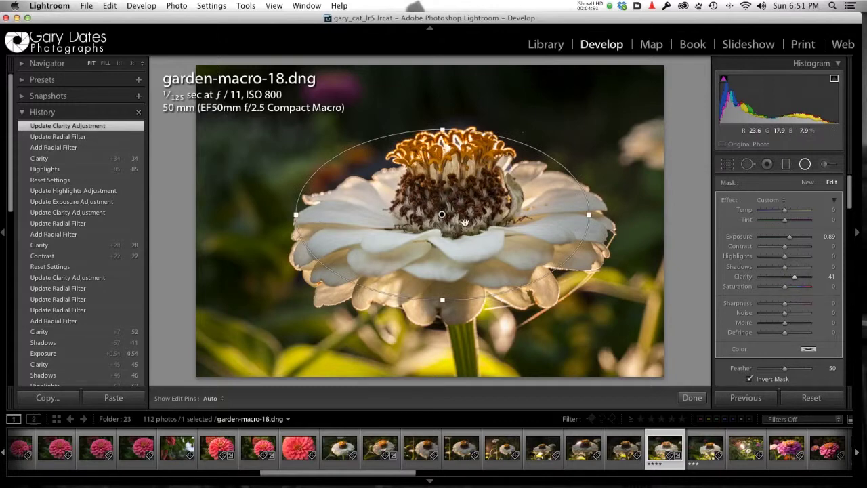
pyautogui.click(692, 398)
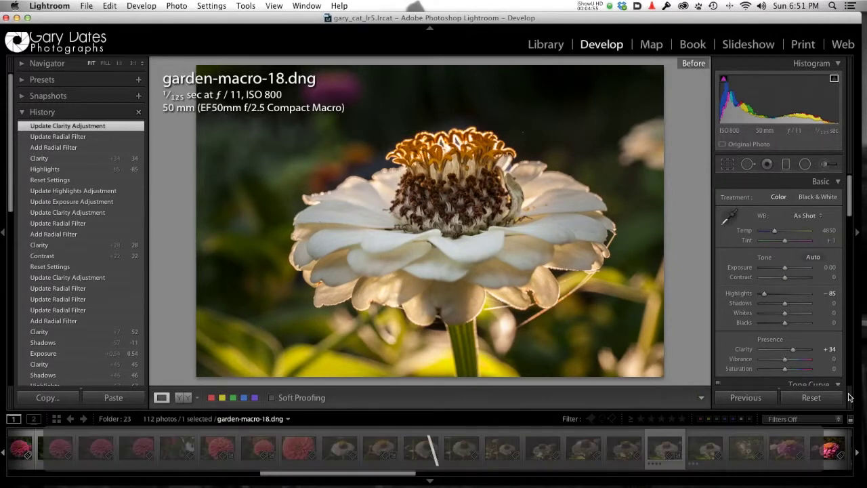
# - Toggle Before/After to compare the zinnia edit, then advance to garden-macro-31.dng
pyautogui.press('\\')
pyautogui.press('\\')
pyautogui.press('\\')
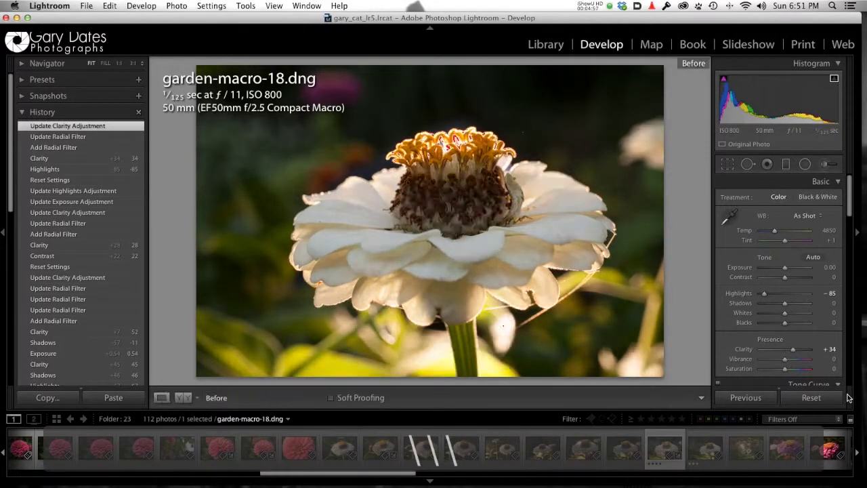
pyautogui.press('\\')
pyautogui.press('\\')
pyautogui.press('\\')
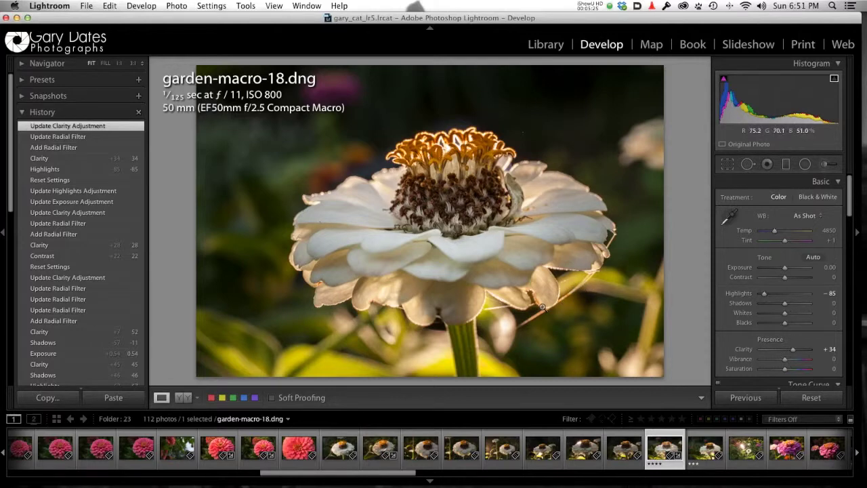
pyautogui.press('Right')
pyautogui.press('Right')
pyautogui.press('Right')
pyautogui.press('Right')
pyautogui.press('Right')
pyautogui.press('Right')
pyautogui.press('Right')
pyautogui.press('Right')
pyautogui.press('Right')
pyautogui.press('Right')
pyautogui.press('Right')
pyautogui.press('Right')
pyautogui.press('Right')
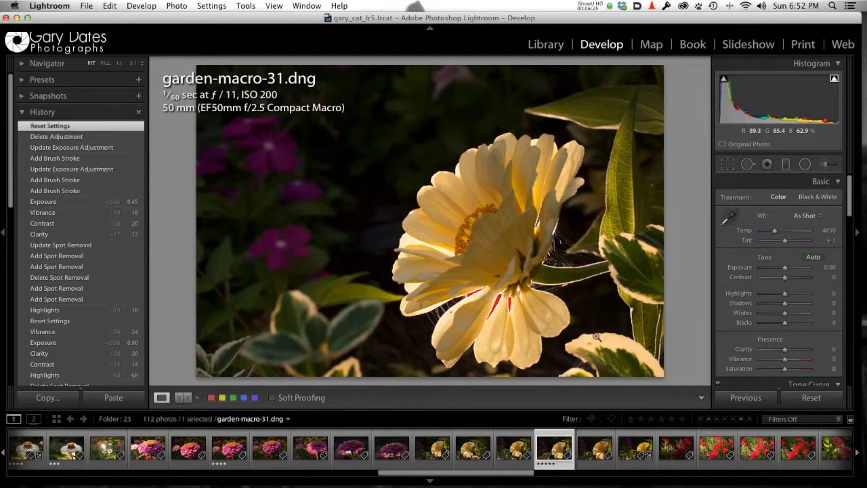
# - Lower Highlights to -30 and raise Exposure to +0.50, then open the red hibiscus photo
pyautogui.moveTo(784, 293)
pyautogui.mouseDown()
pyautogui.moveTo(767, 293)
pyautogui.moveTo(778, 298)
pyautogui.mouseUp()
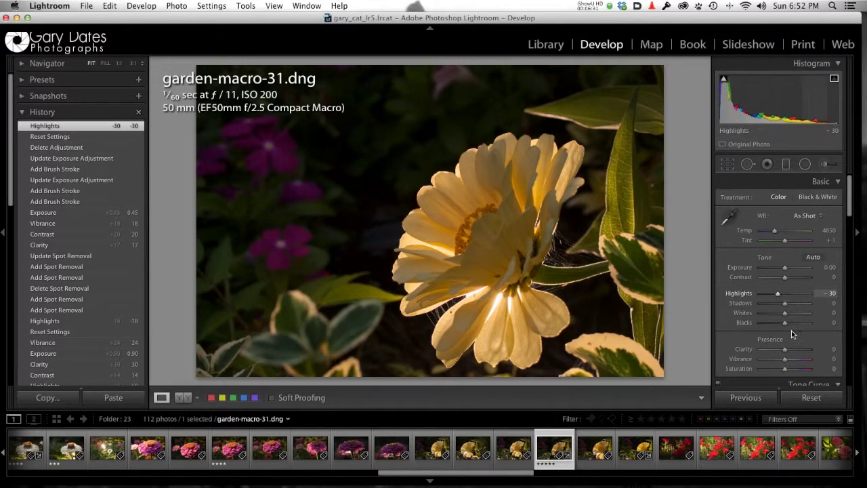
pyautogui.moveTo(784, 268); pyautogui.dragTo(788, 269)
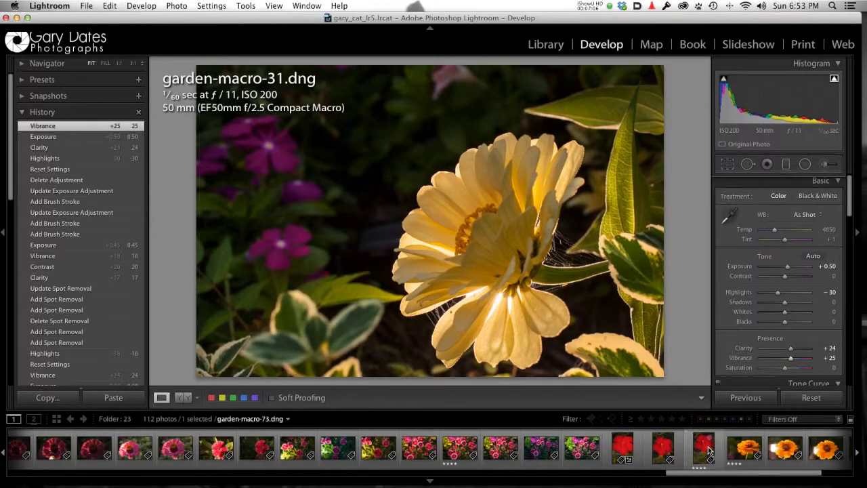
pyautogui.click(704, 447)
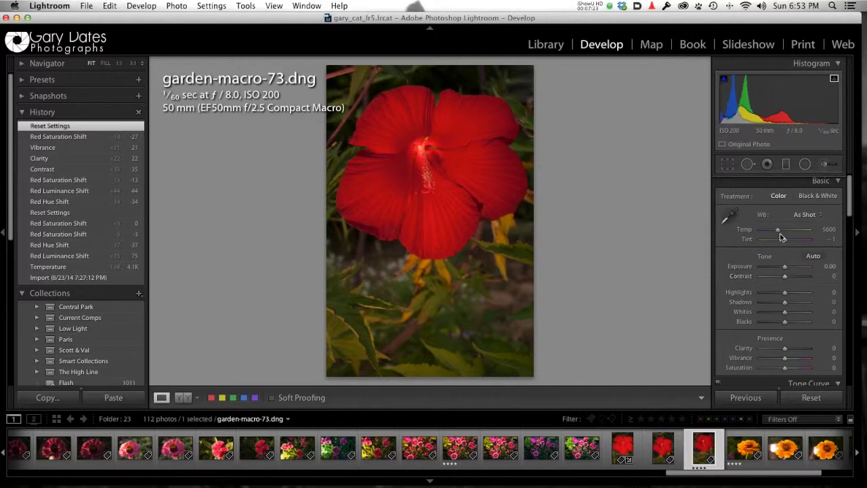
# - Cool the hibiscus white balance Temp from 5600 to 4781
pyautogui.moveTo(778, 231); pyautogui.dragTo(776, 232)
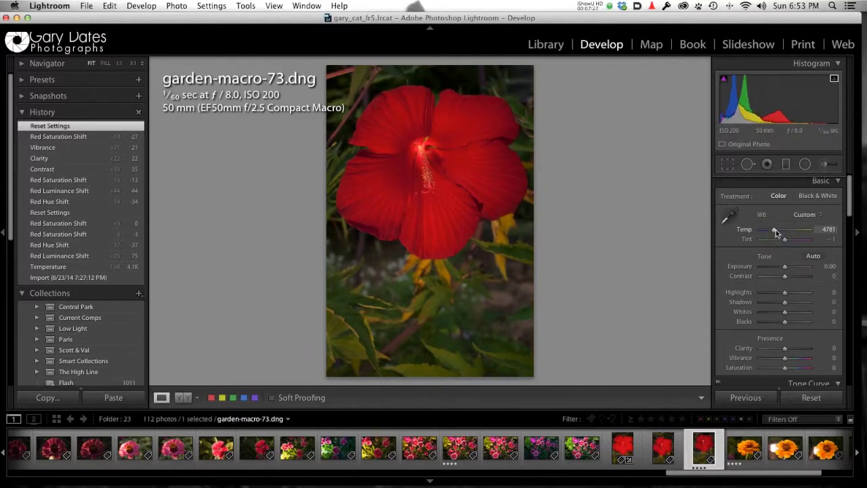
# - In HSL, raise Red Luminance to +40 to brighten the hibiscus
pyautogui.scroll(-10, 782, 301)
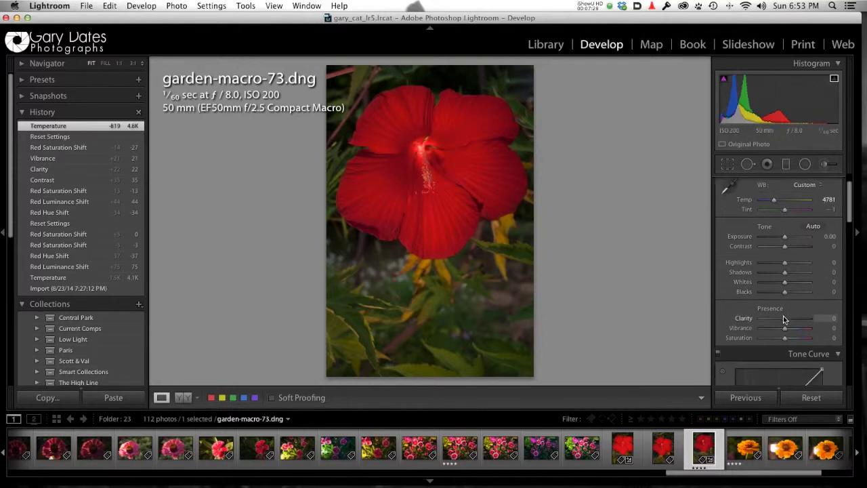
pyautogui.scroll(-2, 784, 319)
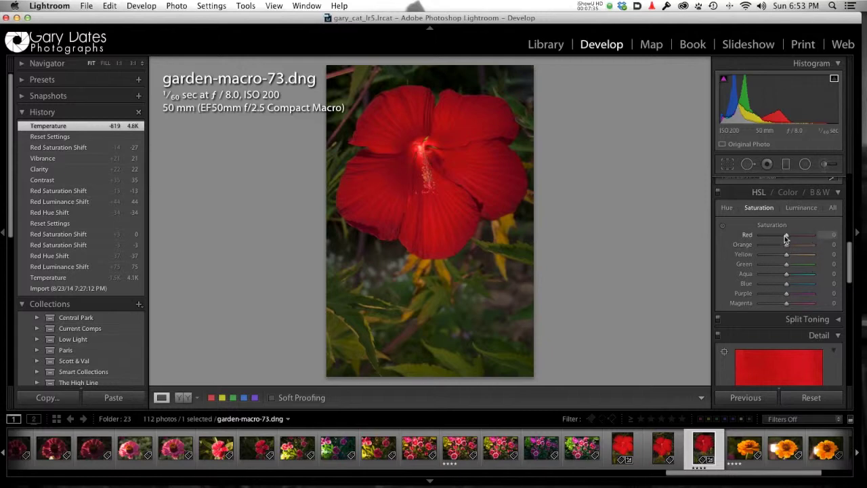
pyautogui.click(800, 207)
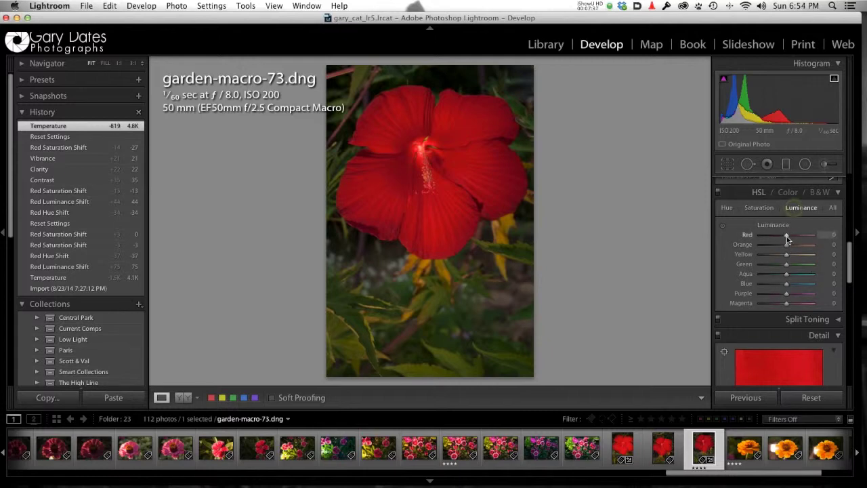
pyautogui.moveTo(788, 239); pyautogui.dragTo(795, 242)
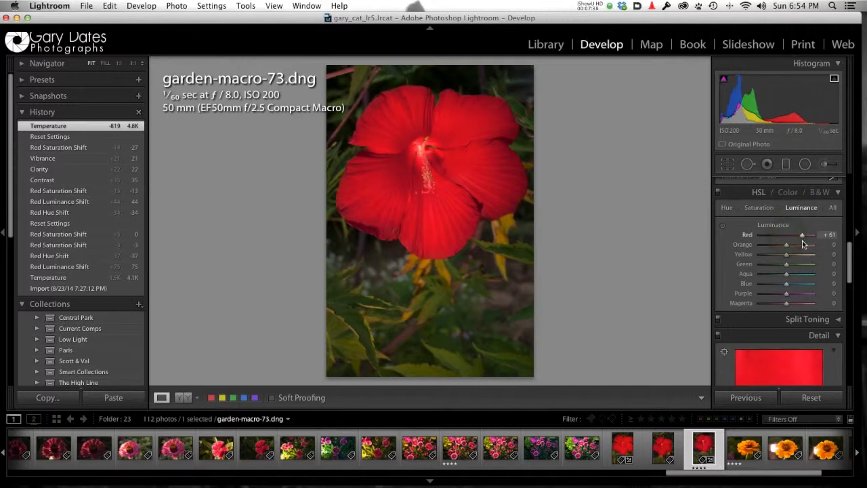
# - Shift Red Hue to -40 and lower Red Saturation to -16
pyautogui.click(758, 208)
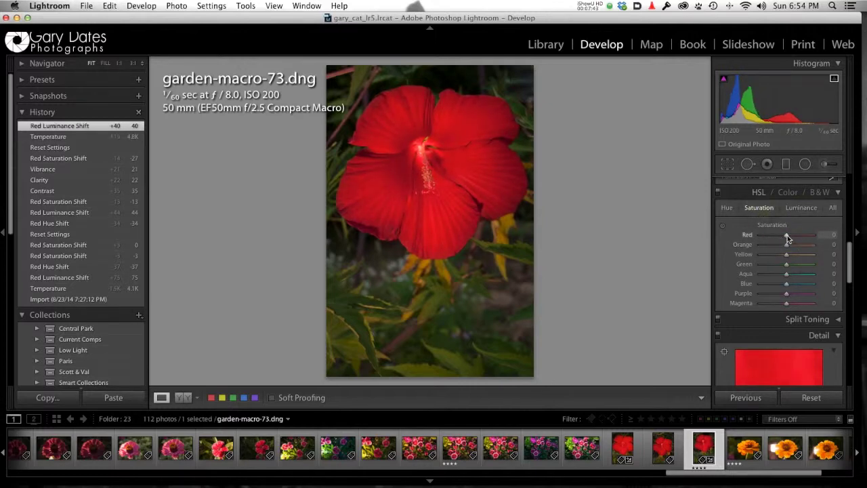
pyautogui.click(726, 207)
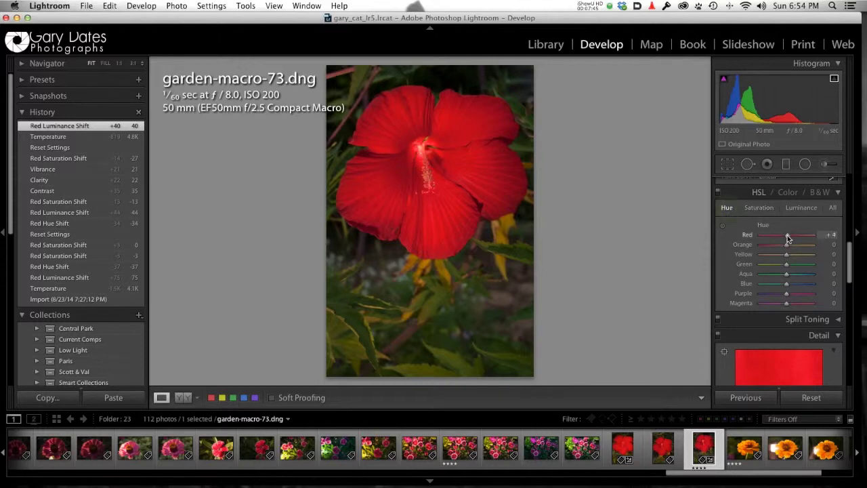
pyautogui.moveTo(787, 237); pyautogui.dragTo(774, 237)
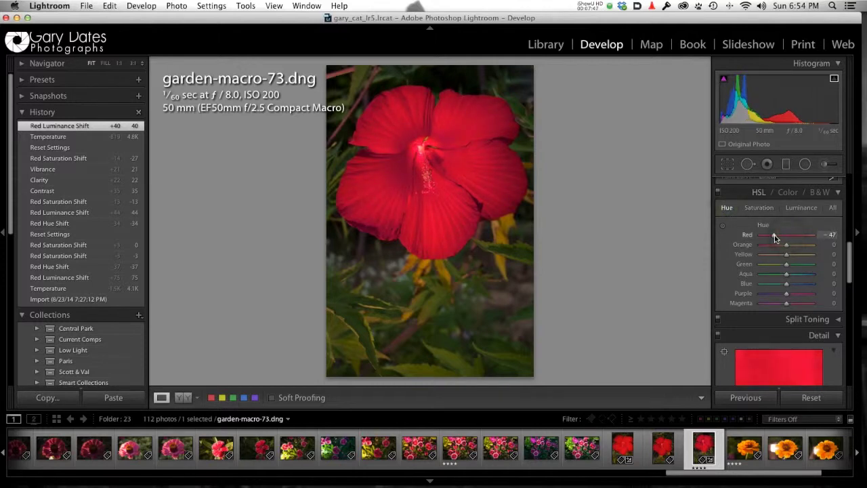
pyautogui.click(755, 208)
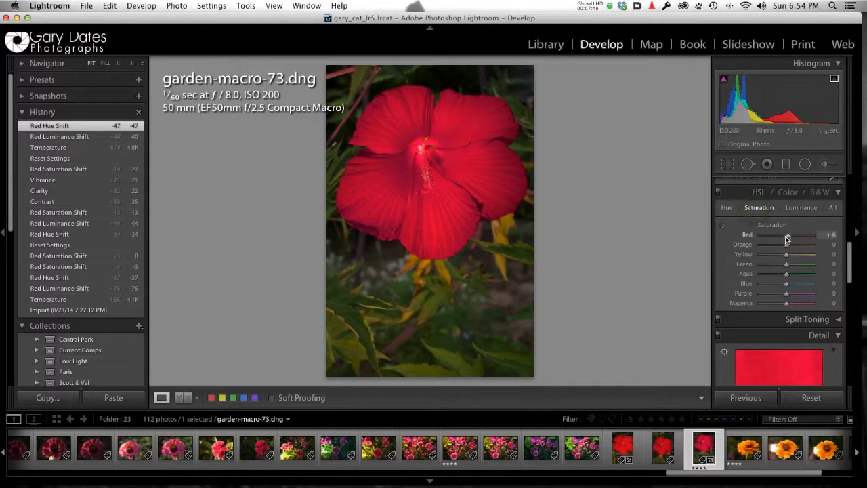
pyautogui.moveTo(787, 238); pyautogui.dragTo(776, 236)
pyautogui.click(727, 208)
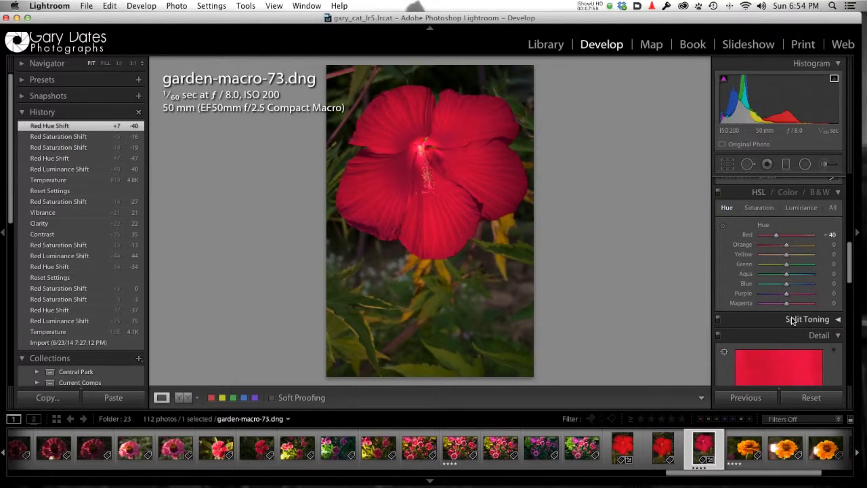
# - Compare the hibiscus edit with the original, then open the orange zinnia garden-macro-74.dng
pyautogui.press('\\')
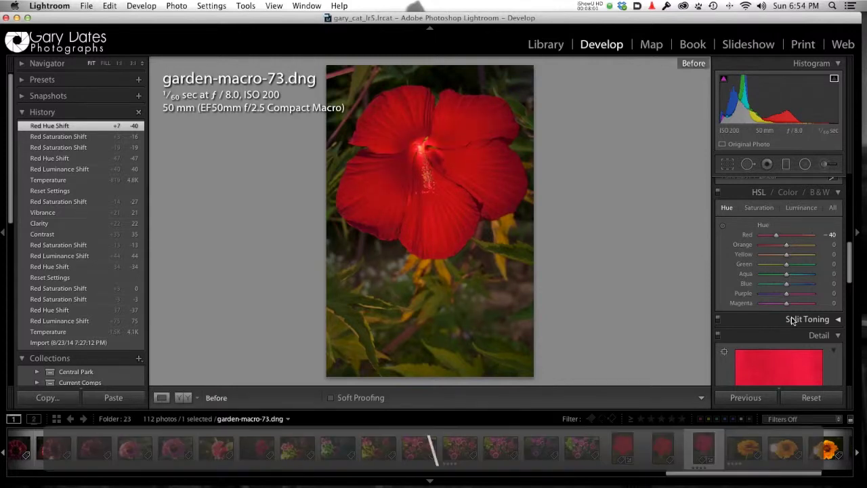
pyautogui.press('\\')
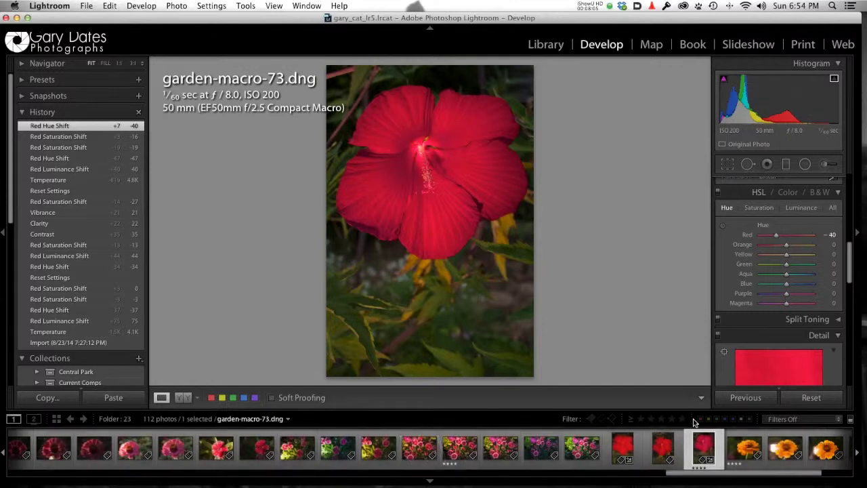
pyautogui.click(739, 453)
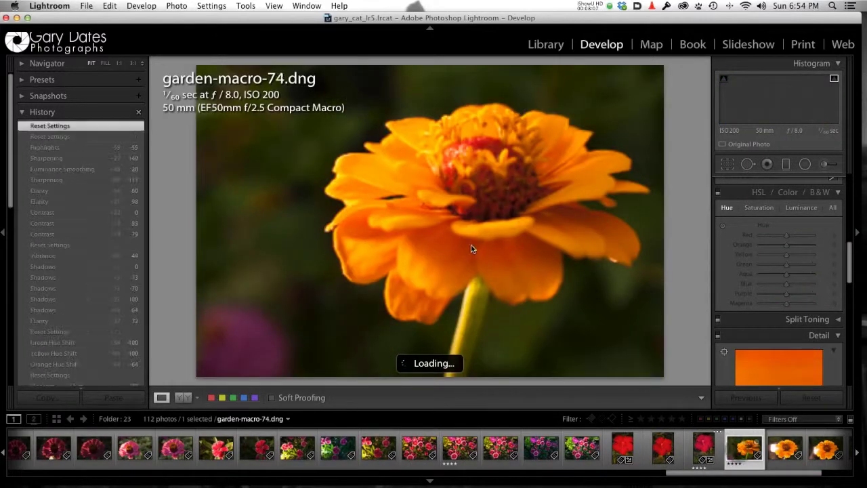